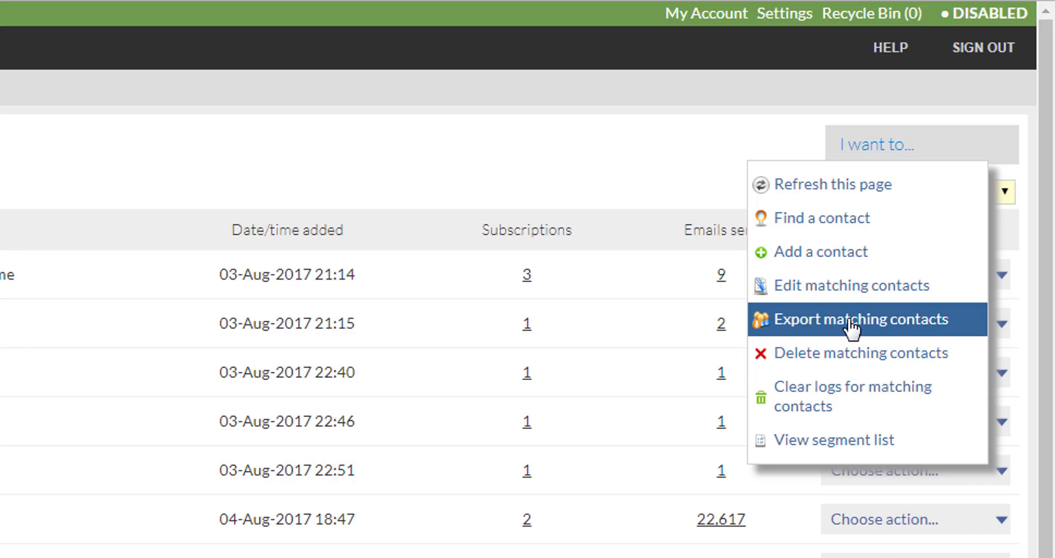
pyautogui.click(843, 327)
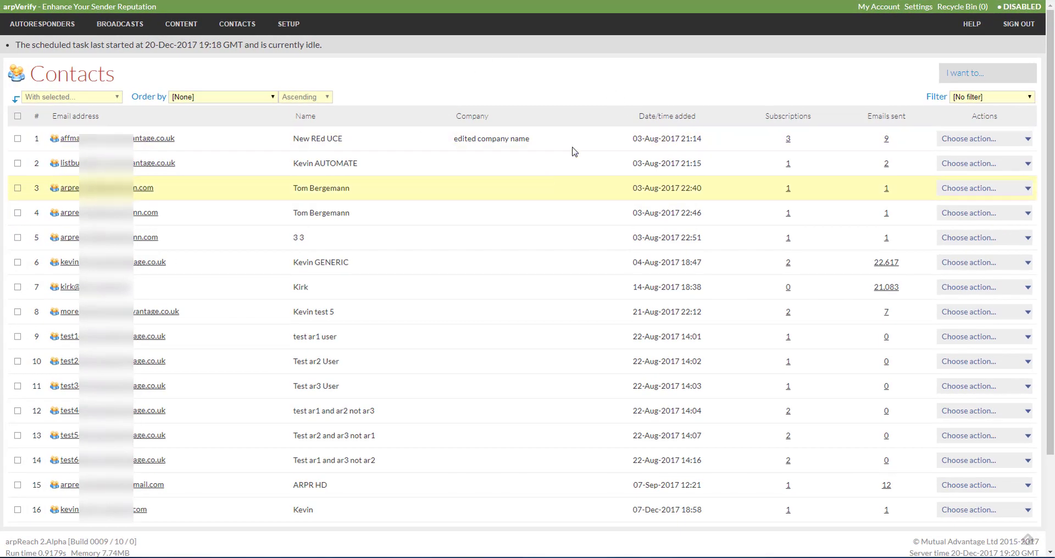
pyautogui.moveTo(242, 25)
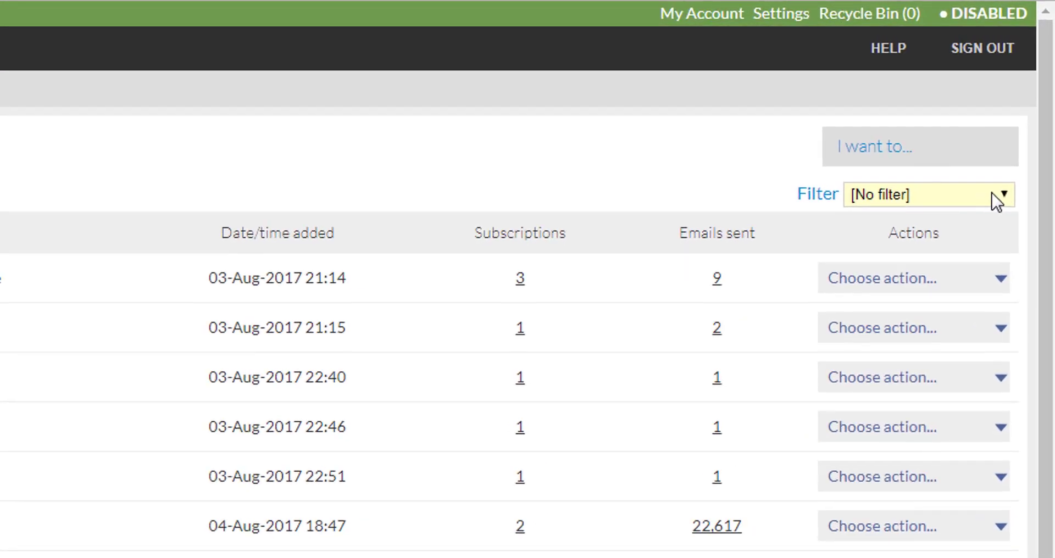
pyautogui.click(1005, 196)
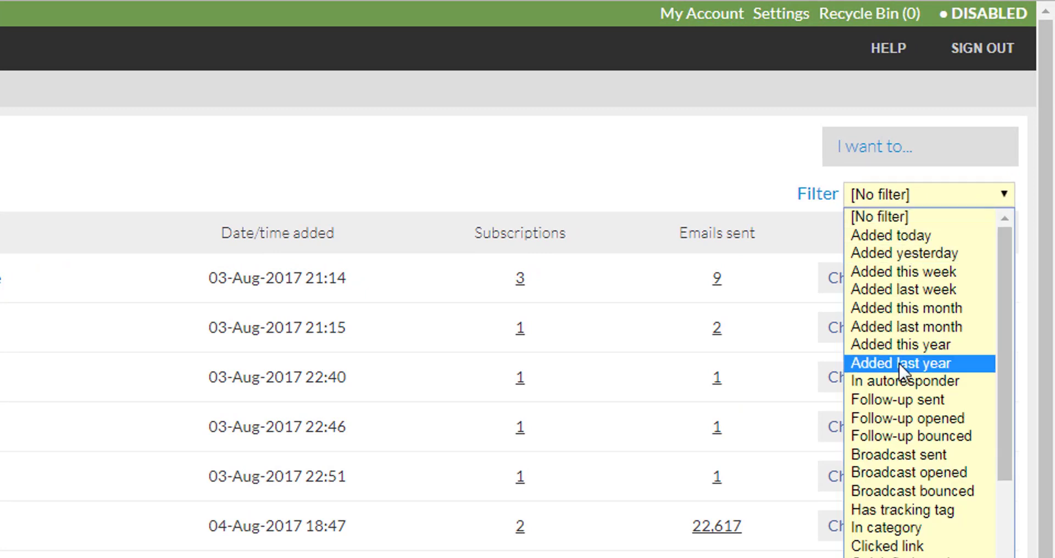
pyautogui.moveTo(1006, 302); pyautogui.dragTo(993, 453)
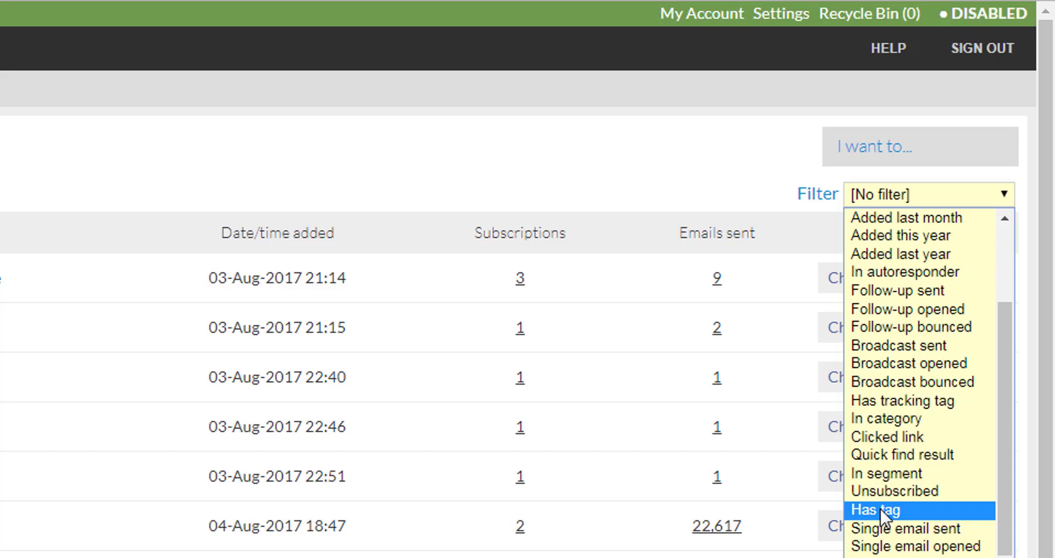
pyautogui.press('Escape')
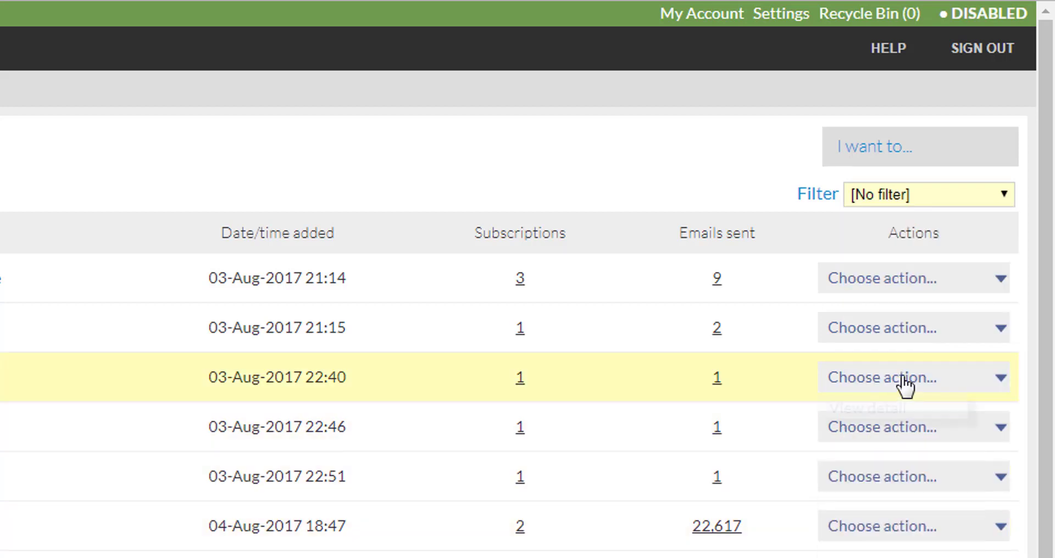
# Step: Filter the contacts list to contacts that have the tag Bought Shoes
pyautogui.click(1002, 196)
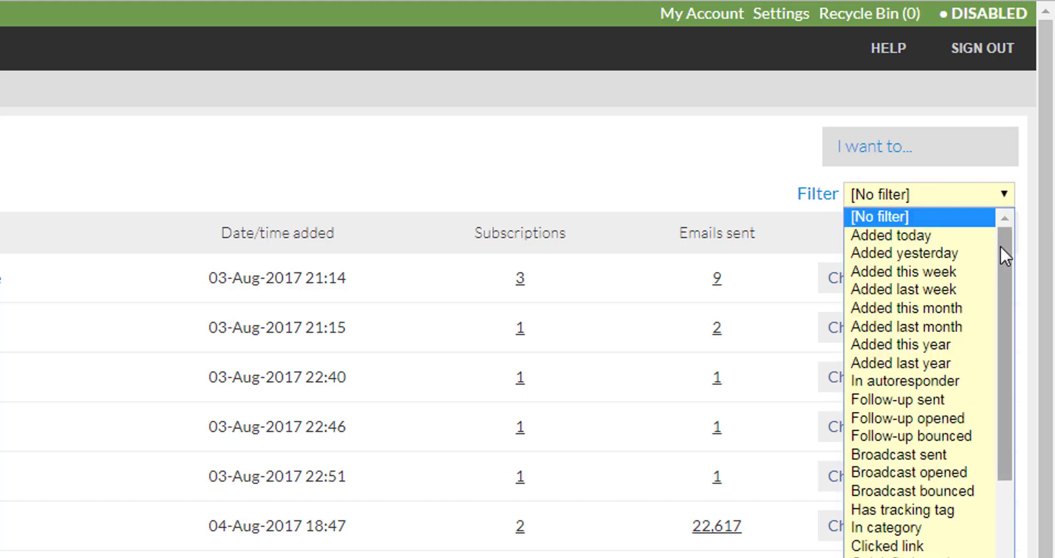
pyautogui.scroll(-2, 1000, 245)
pyautogui.scroll(-1, 887, 491)
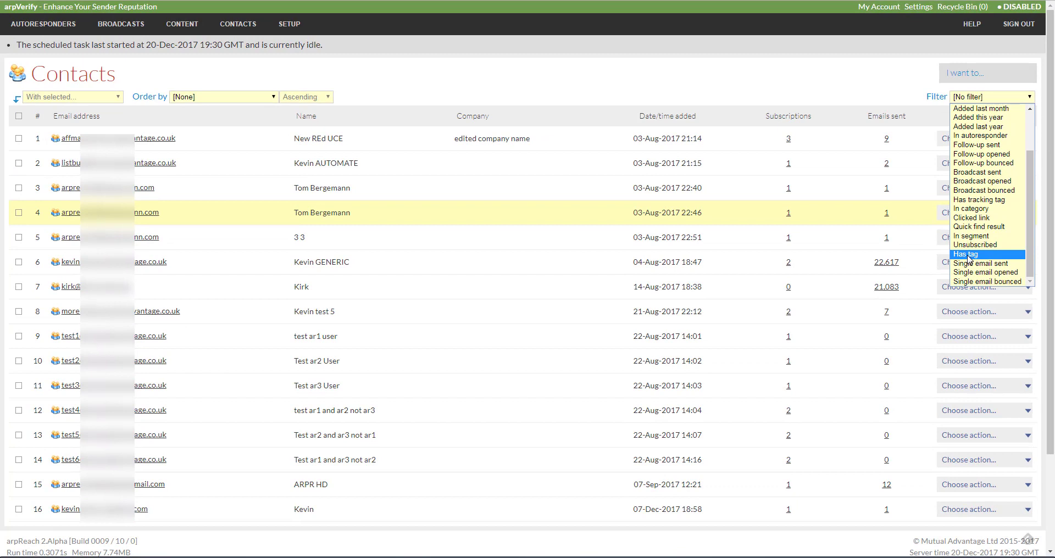
pyautogui.click(968, 255)
pyautogui.moveTo(972, 222)
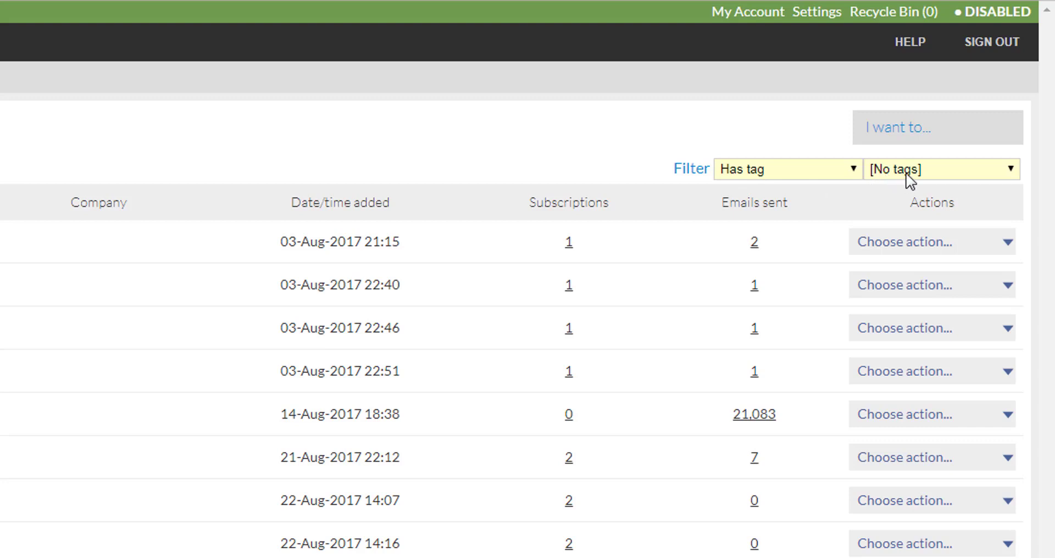
pyautogui.click(1011, 168)
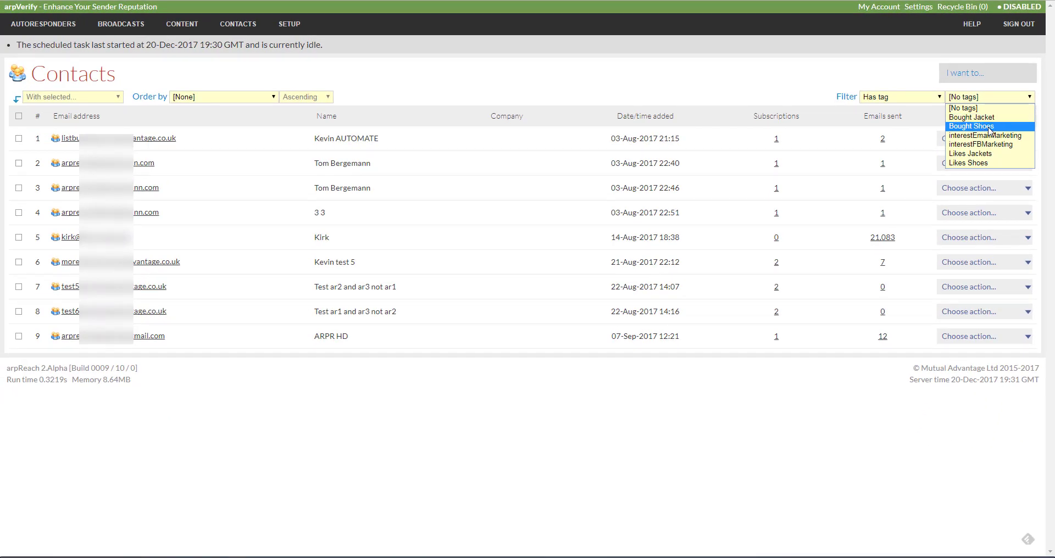
pyautogui.click(992, 129)
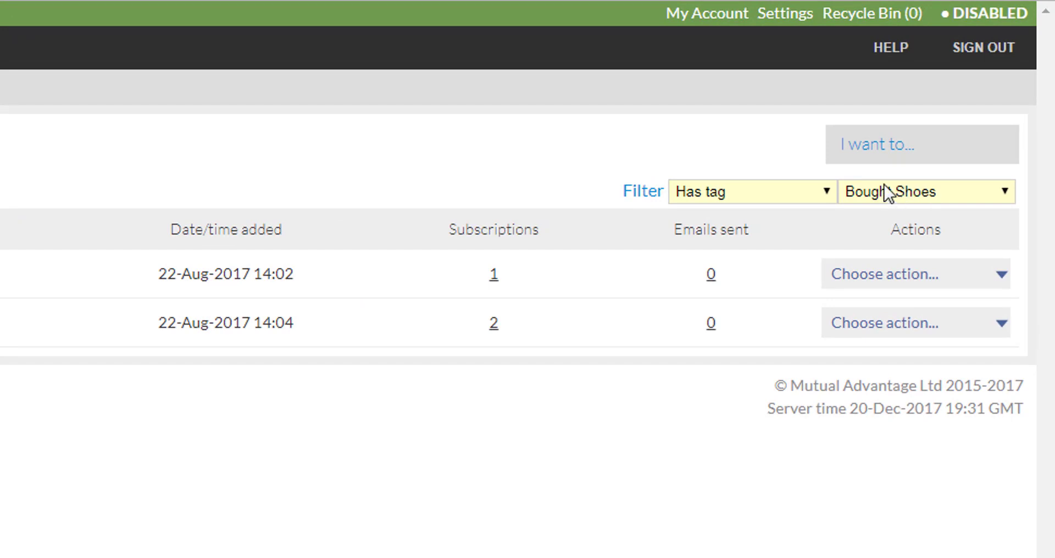
# Step: Open the export settings for the matching contacts and expand the Options section
pyautogui.click(873, 154)
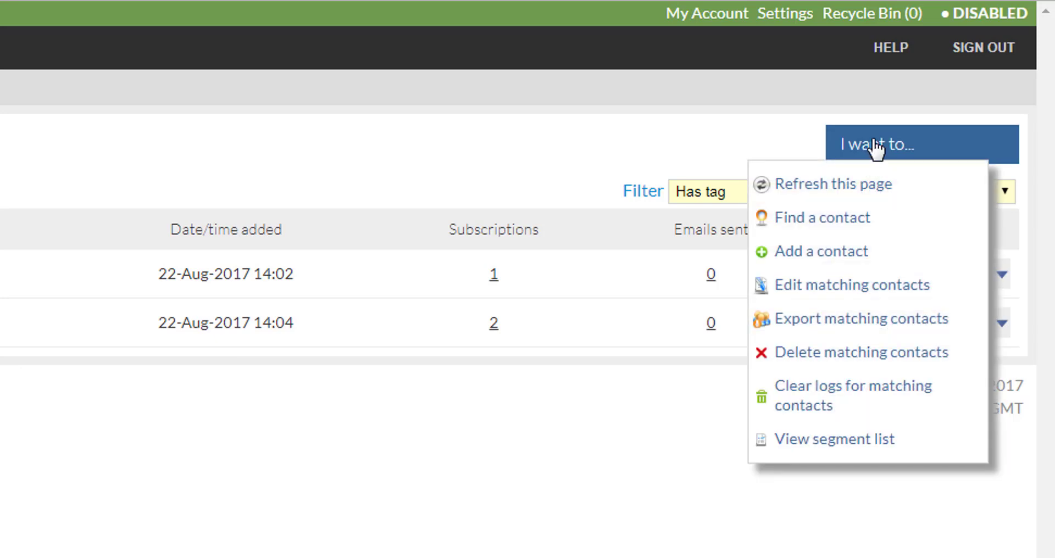
pyautogui.click(855, 328)
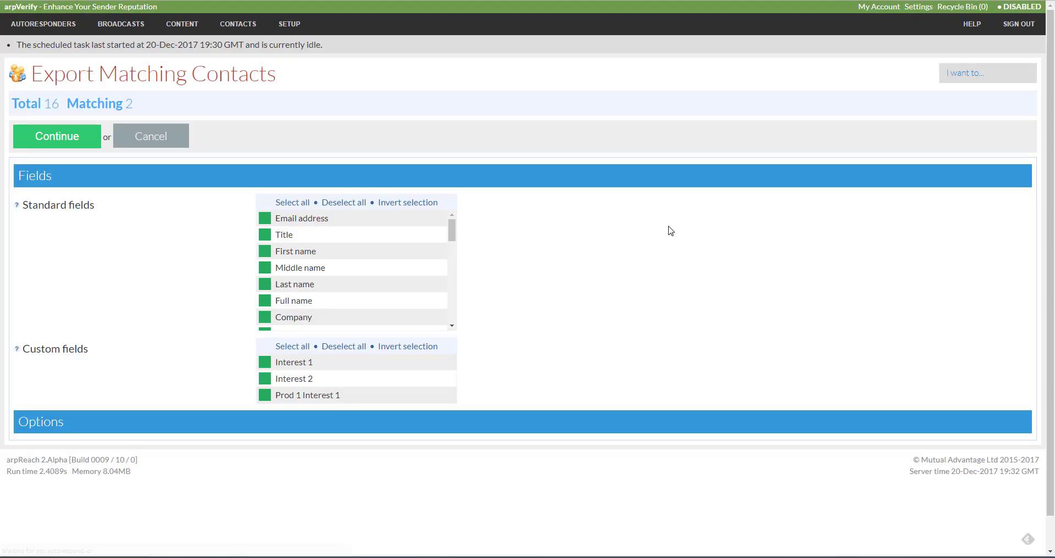
pyautogui.scroll(-1, 206, 219)
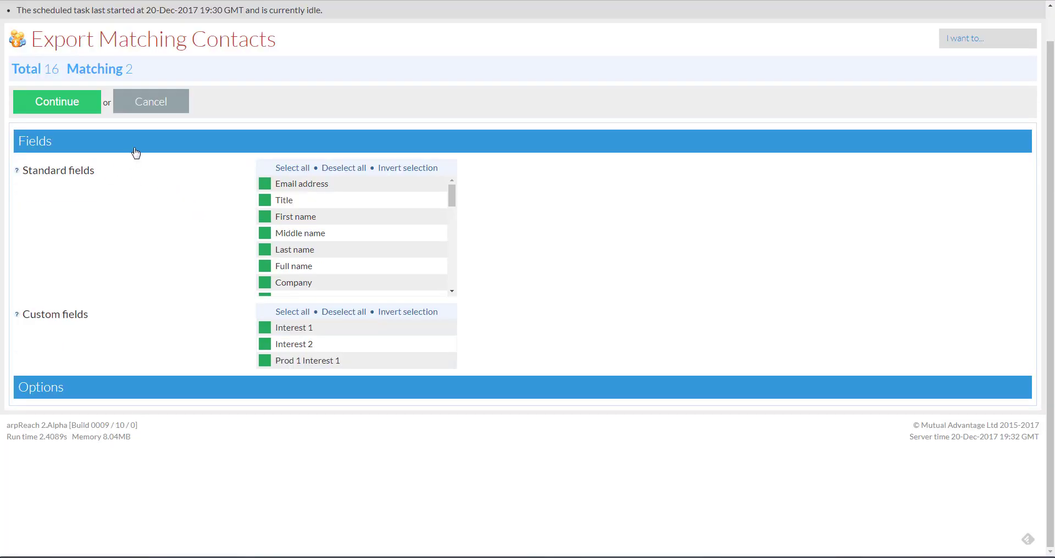
pyautogui.click(109, 386)
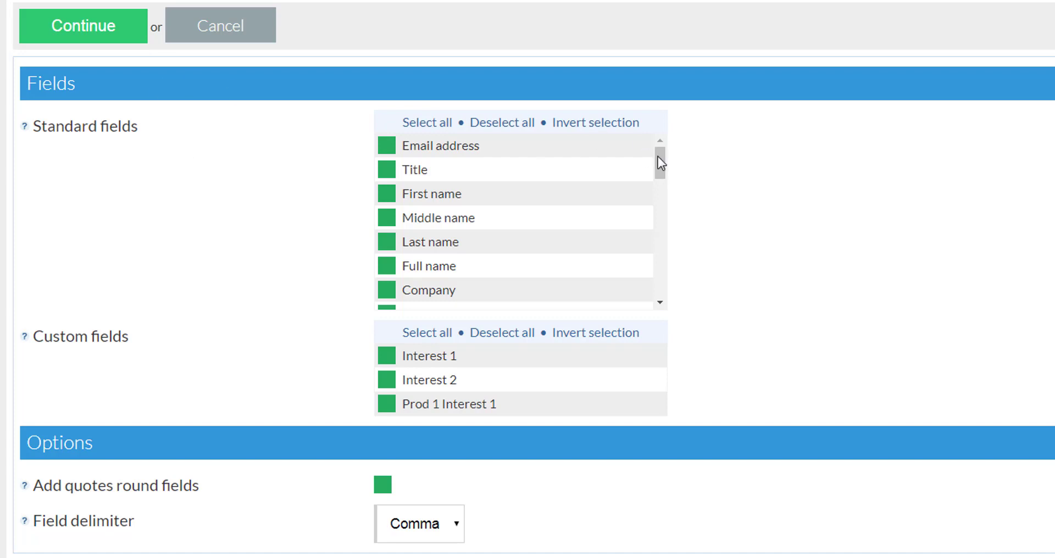
# Step: Limit the exported standard fields to Email address and First name, and deselect all custom fields
pyautogui.moveTo(658, 156); pyautogui.dragTo(671, 299)
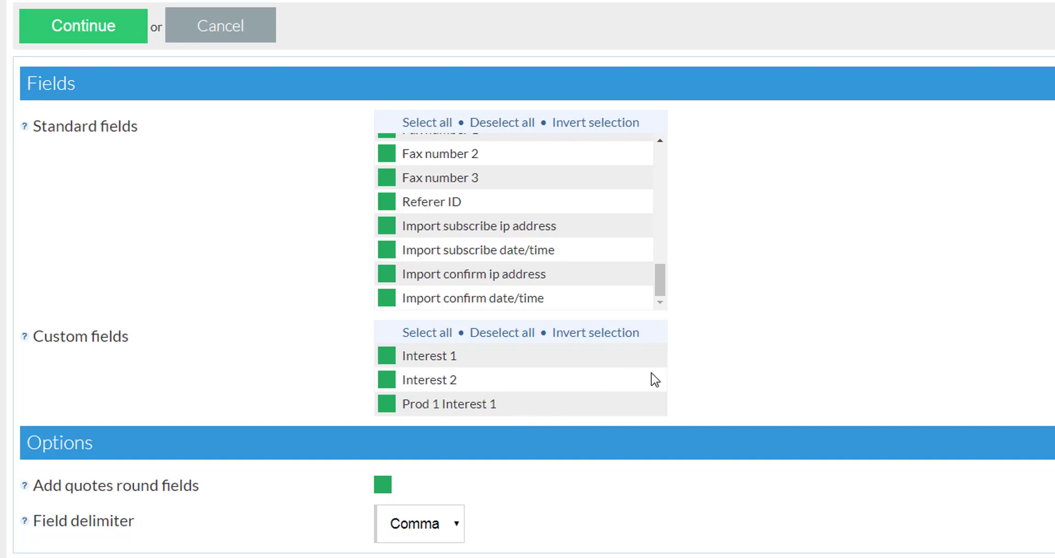
pyautogui.moveTo(661, 282); pyautogui.dragTo(683, 141)
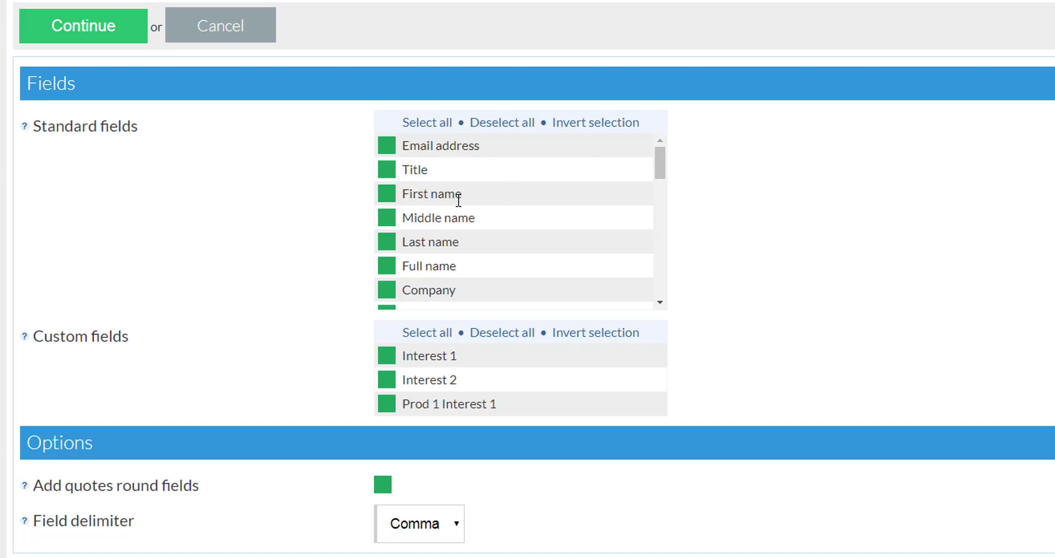
pyautogui.click(517, 124)
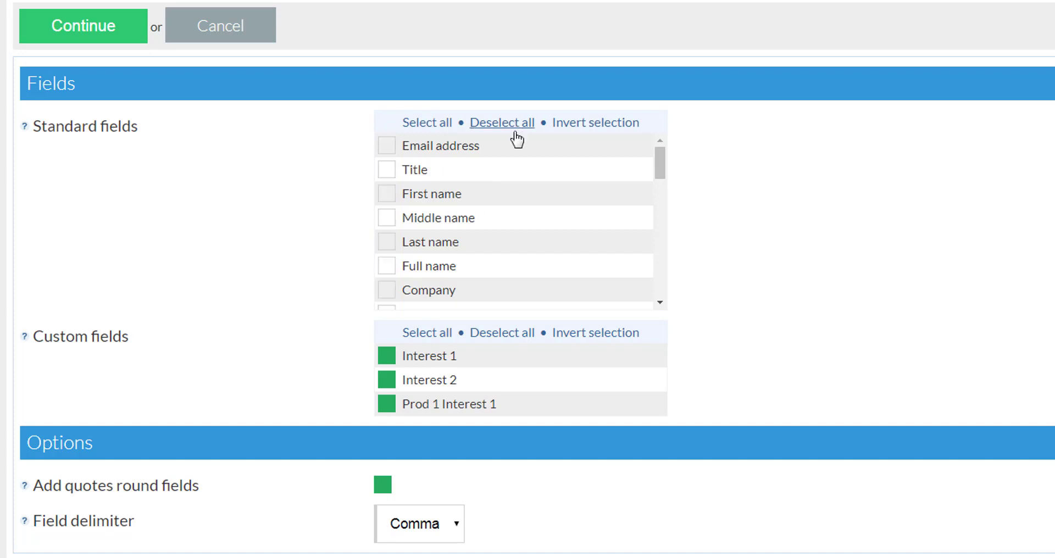
pyautogui.click(507, 335)
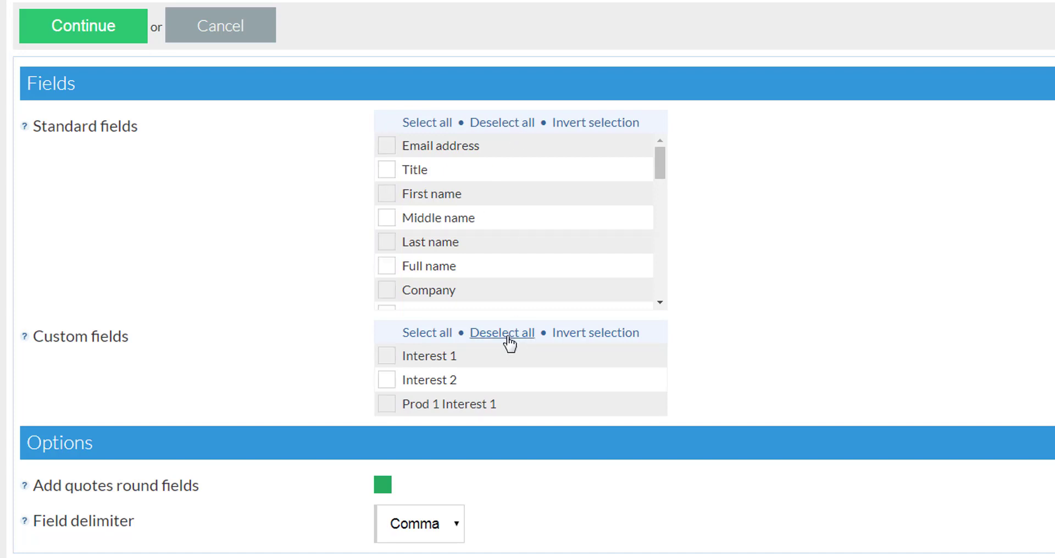
pyautogui.click(388, 147)
pyautogui.click(387, 197)
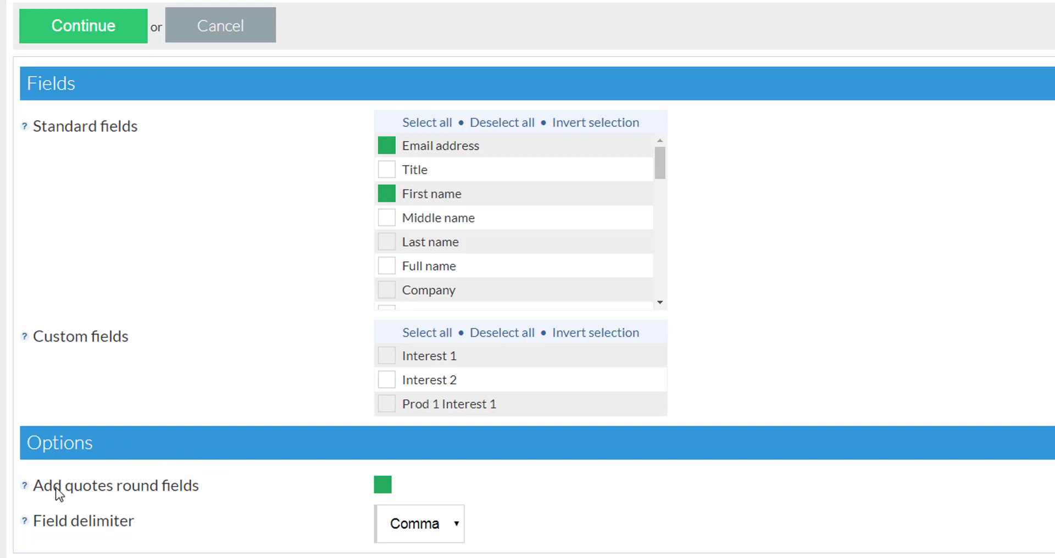
# Step: Turn off adding quotes round the exported fields and check the available field delimiters
pyautogui.moveTo(25, 487)
pyautogui.click(384, 486)
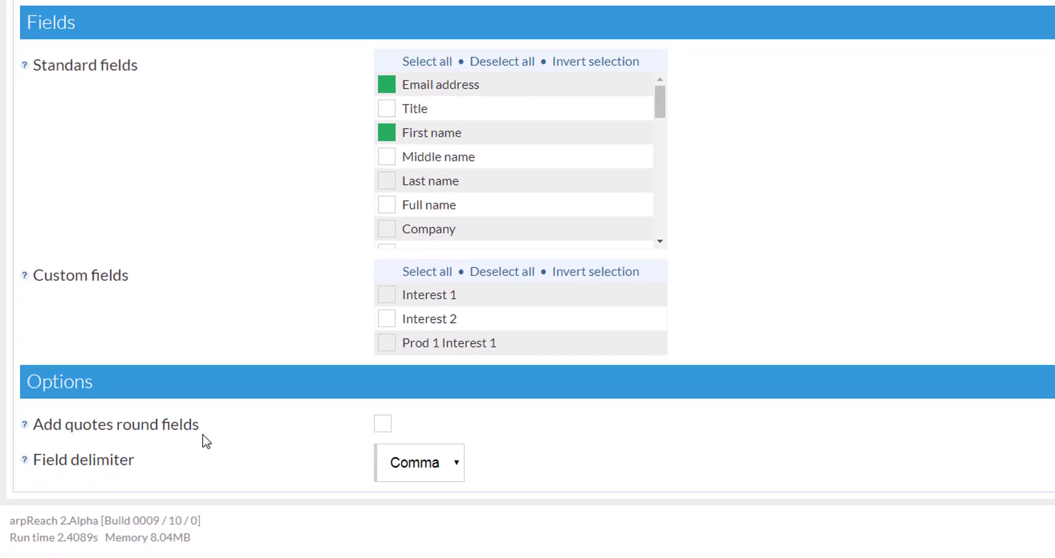
pyautogui.click(455, 463)
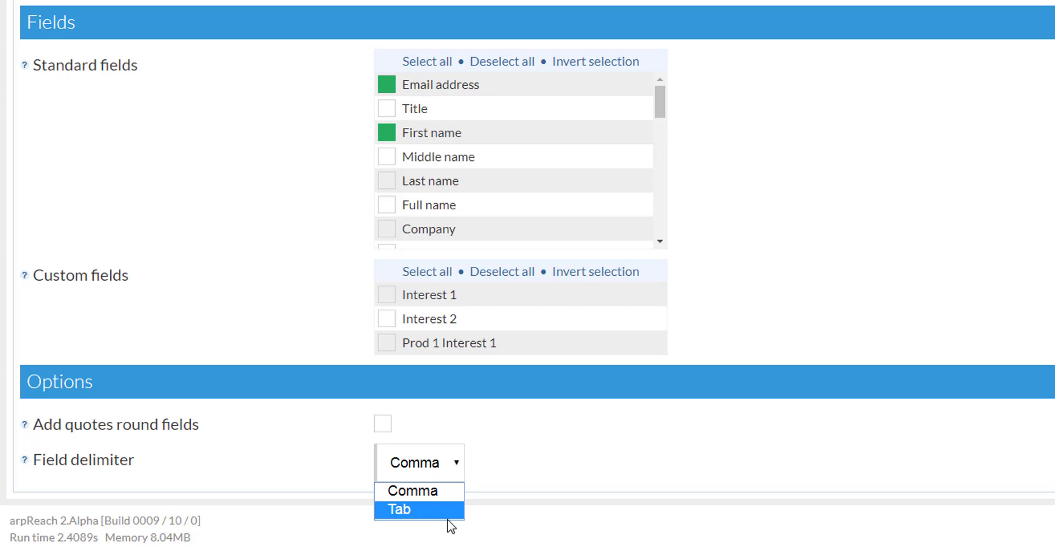
pyautogui.click(561, 477)
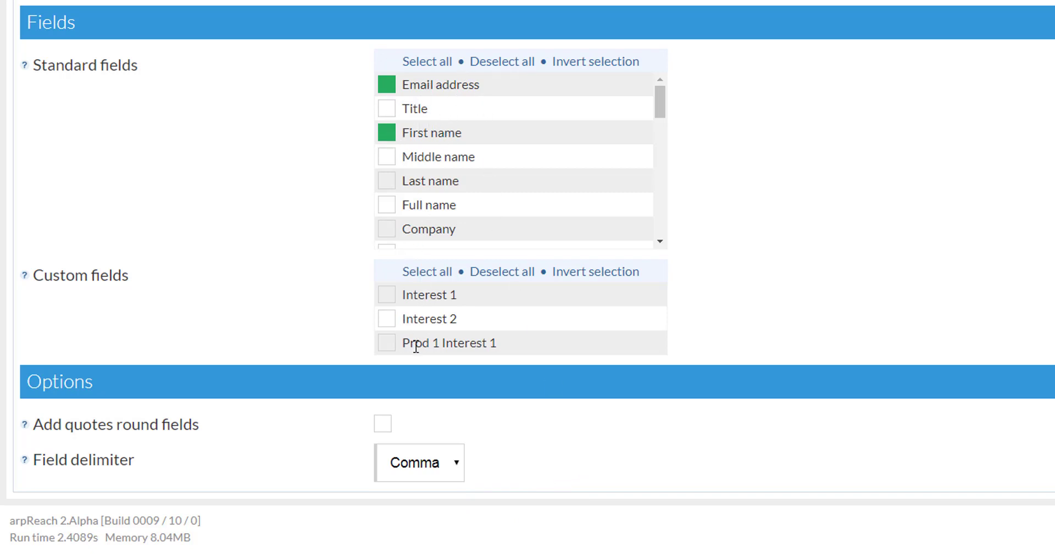
# Step: Continue with the chosen settings and run the export of the matching contacts
pyautogui.scroll(3, 268, 196)
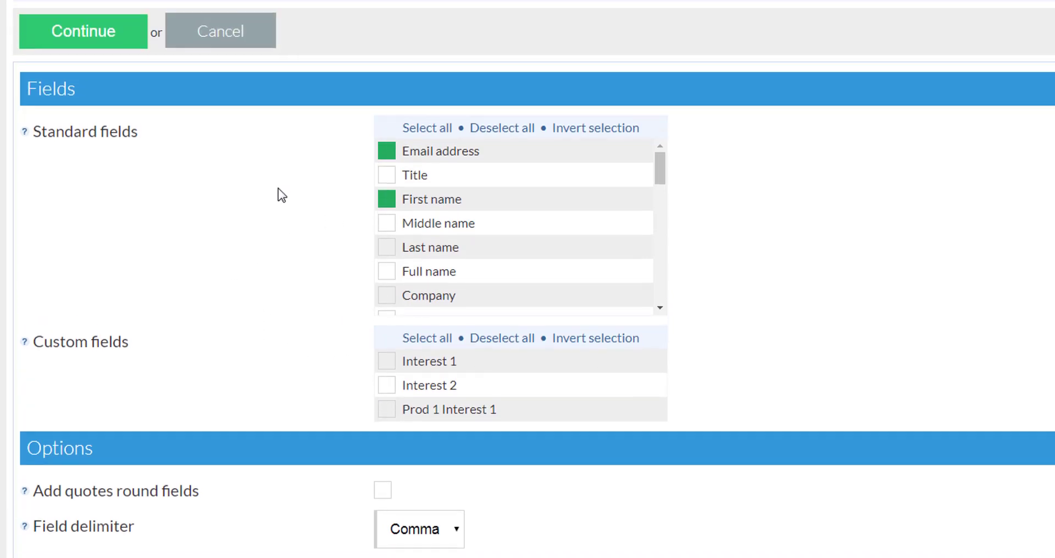
pyautogui.click(83, 124)
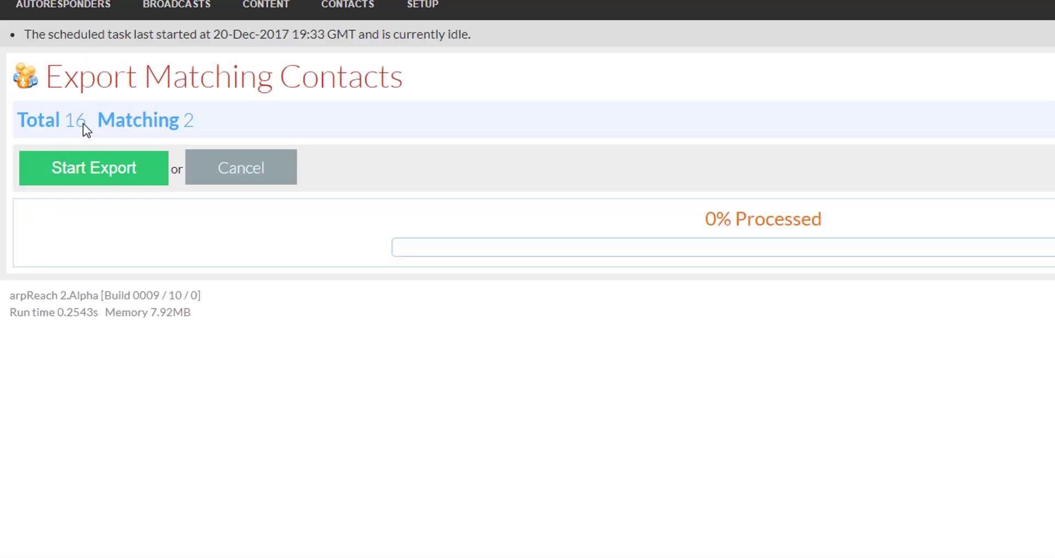
pyautogui.click(99, 167)
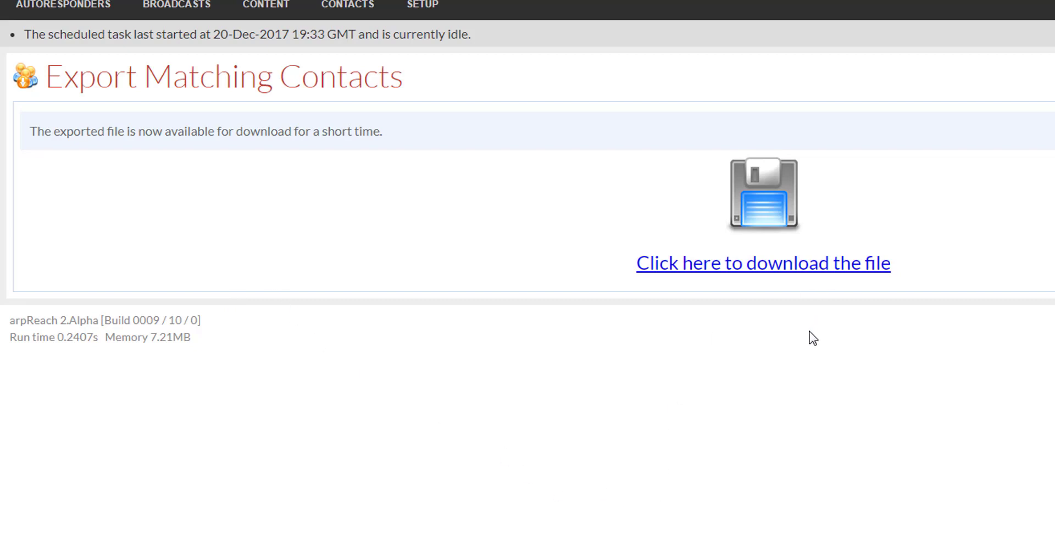
# Step: Download the exported file and save it as tag-whatever-export-20dec2017.csv
pyautogui.click(754, 267)
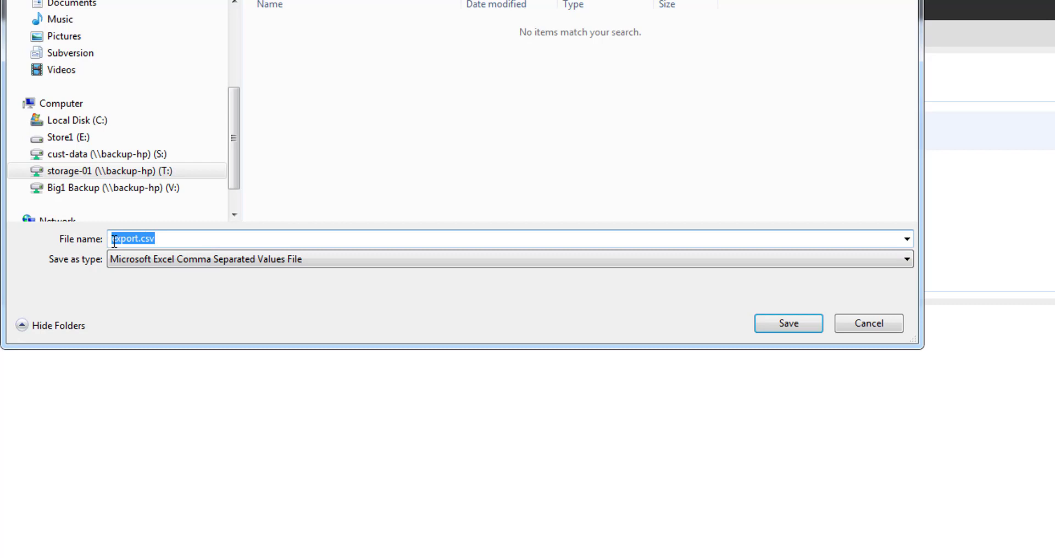
pyautogui.click(114, 240)
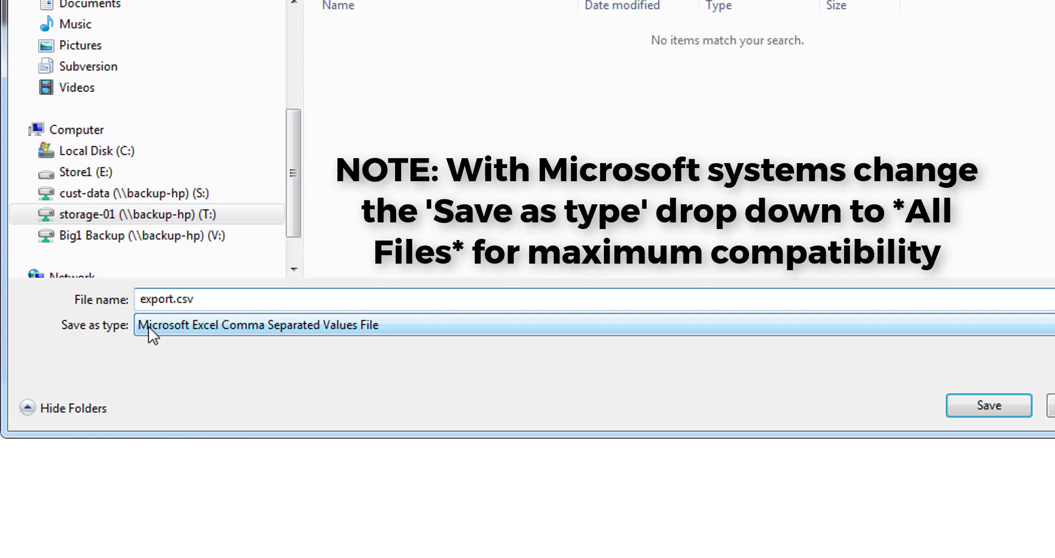
pyautogui.write('tag-')
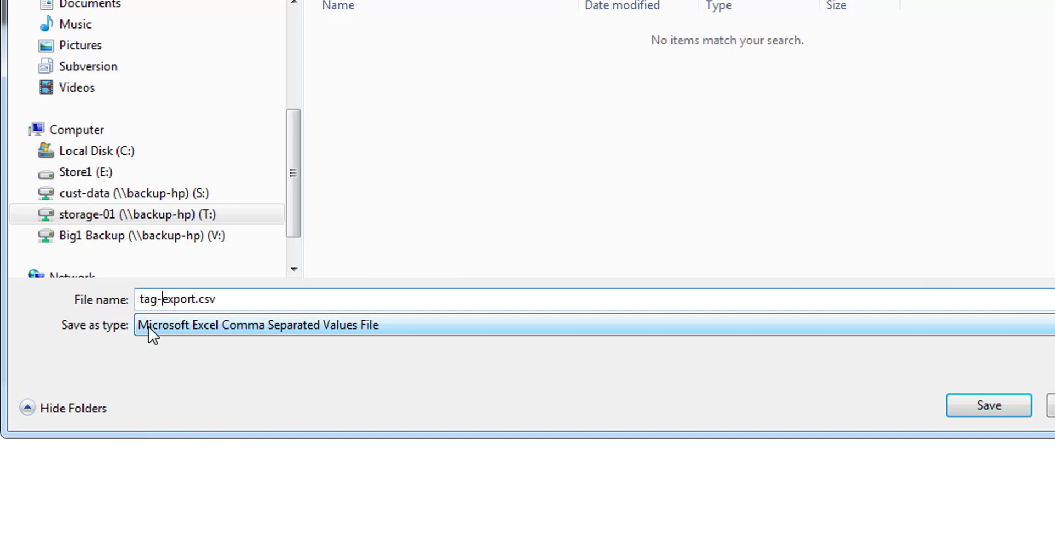
pyautogui.write('whatever-')
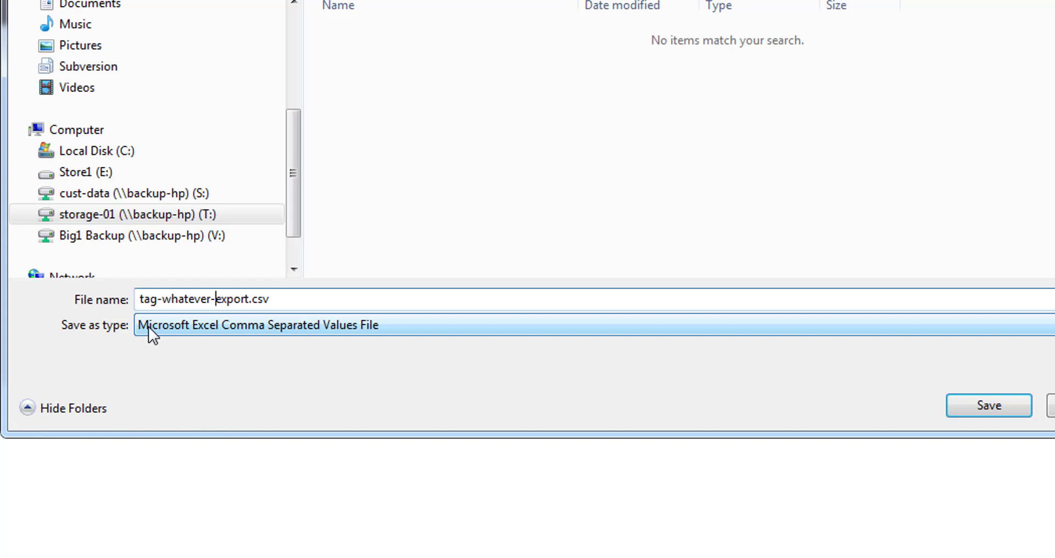
pyautogui.click(248, 300)
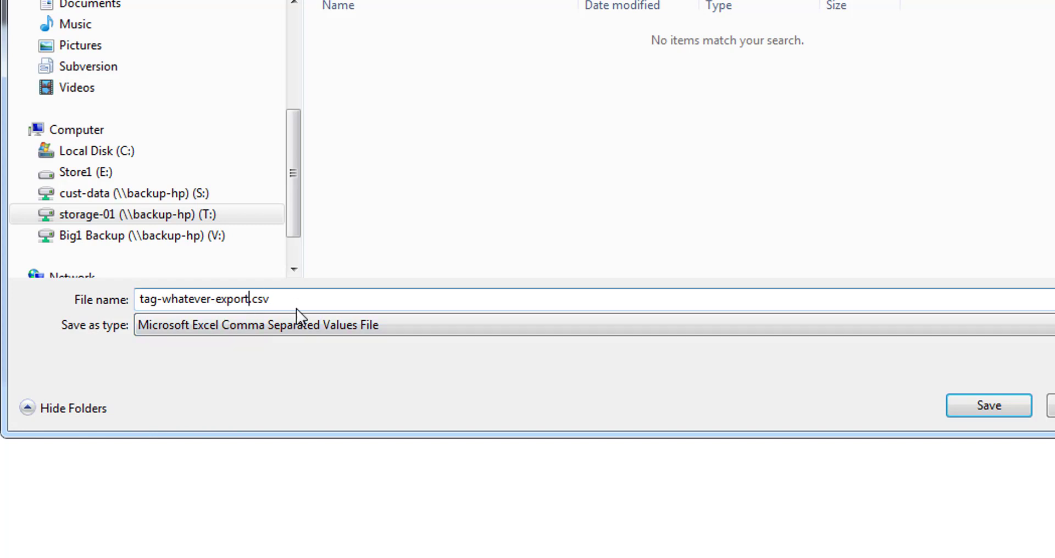
pyautogui.write('-')
pyautogui.write('20dec2017')
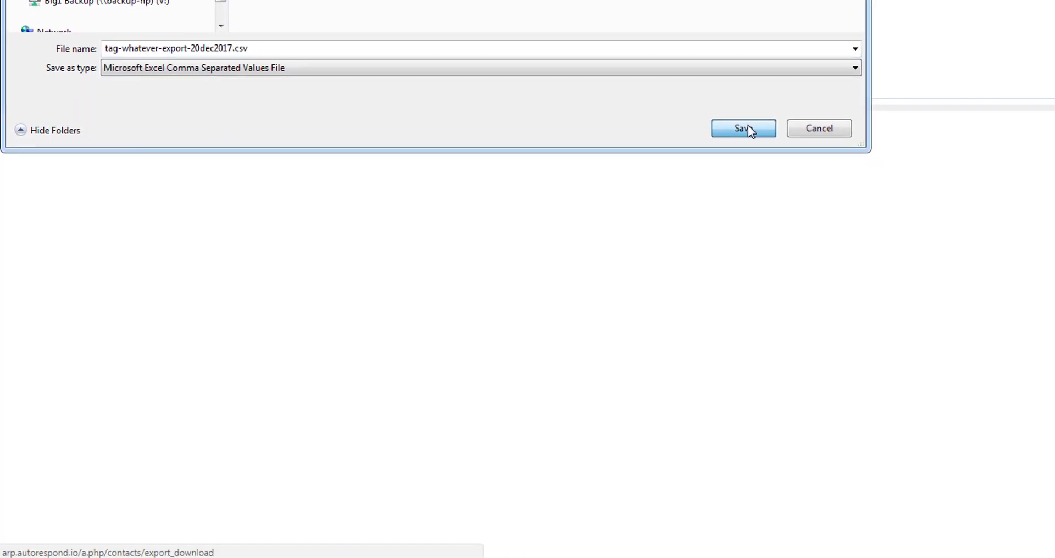
pyautogui.click(989, 406)
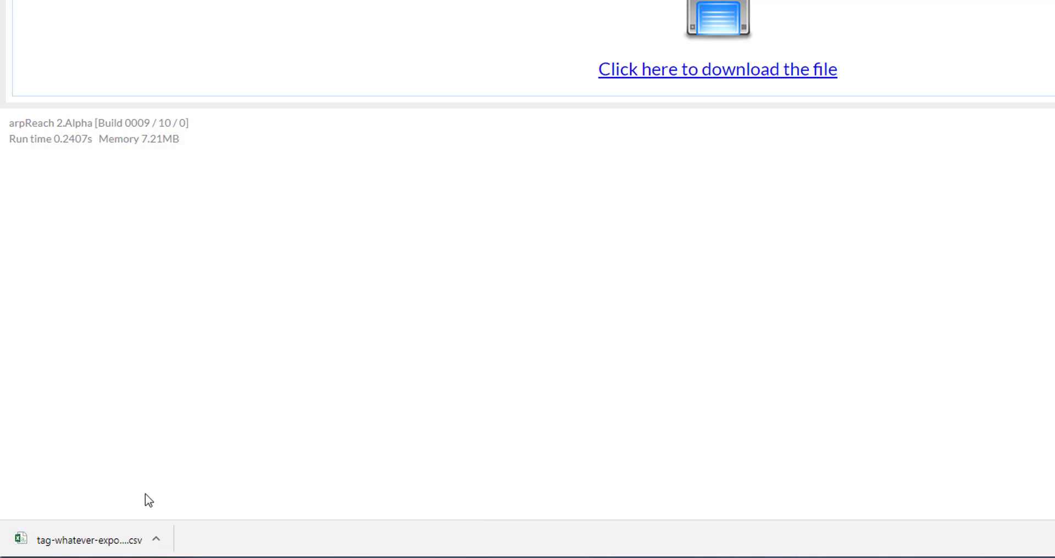